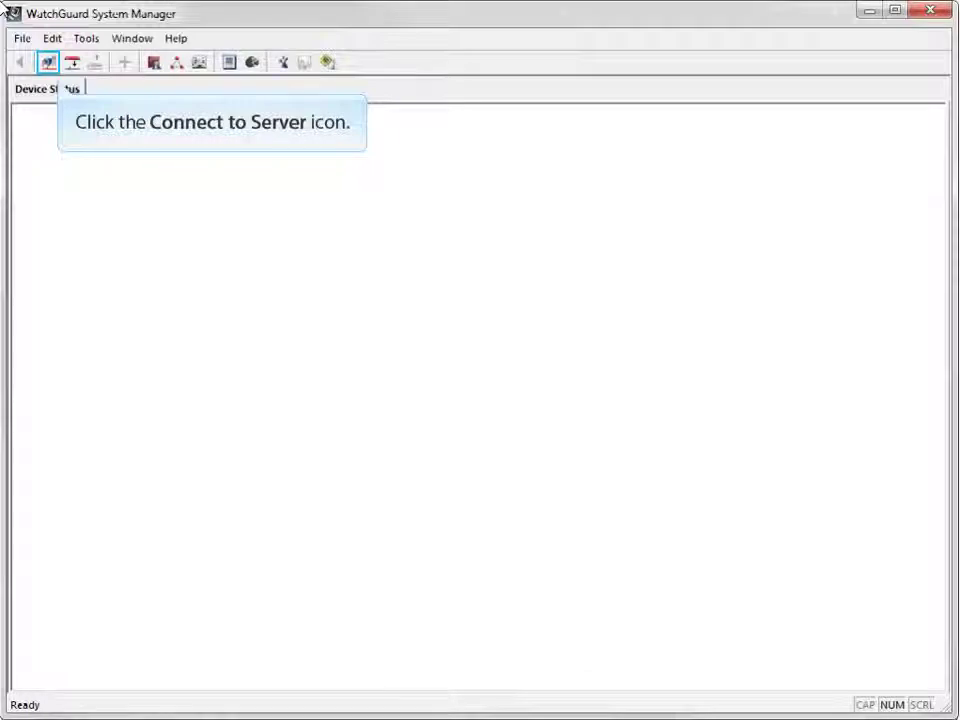
Log in to Management Server 203.0.113.3 with the server passphrase
{"action": "left_click", "coordinate": [47, 62]}
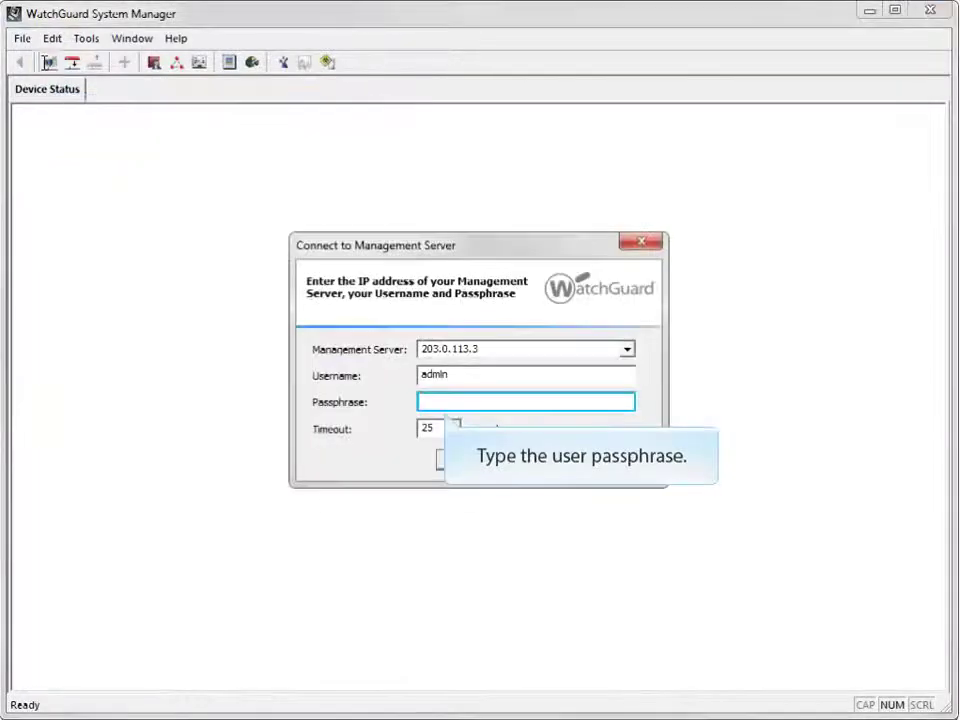
{"action": "type", "text": "******"}
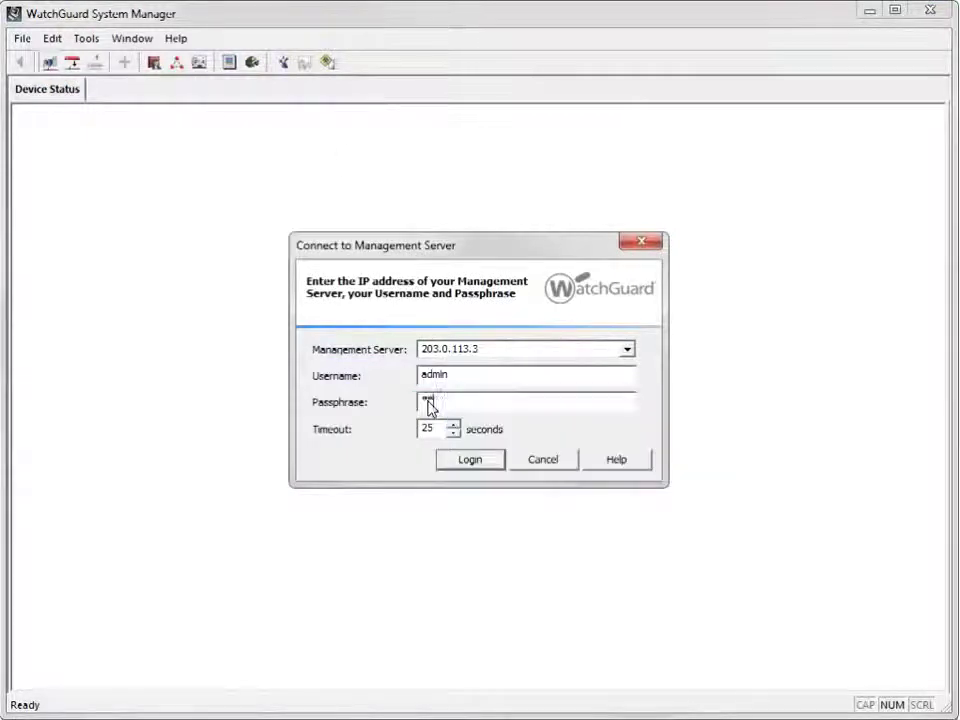
{"action": "type", "text": "*****"}
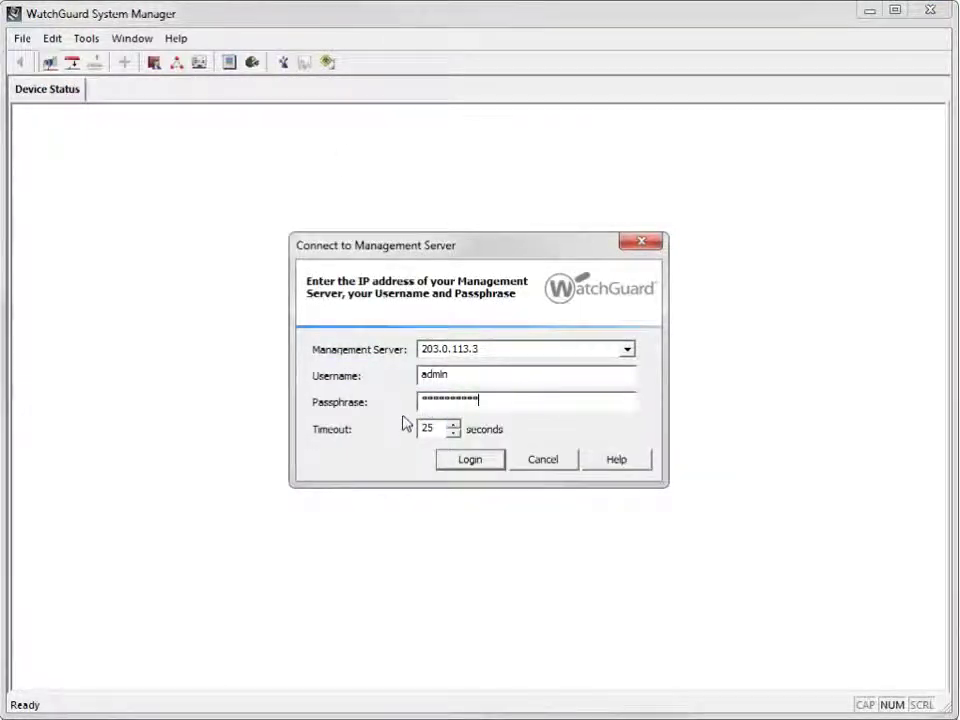
{"action": "left_click", "coordinate": [445, 458]}
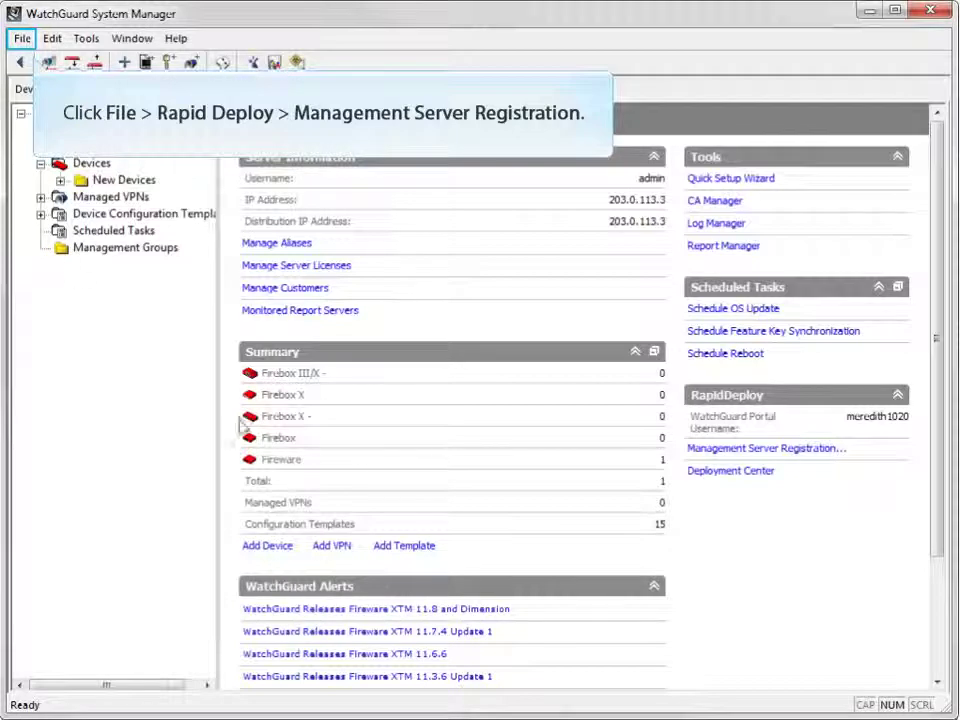
Enable RapidDeploy under Management Server Registration and confirm the WatchGuard Portal registration
{"action": "left_click", "coordinate": [22, 38]}
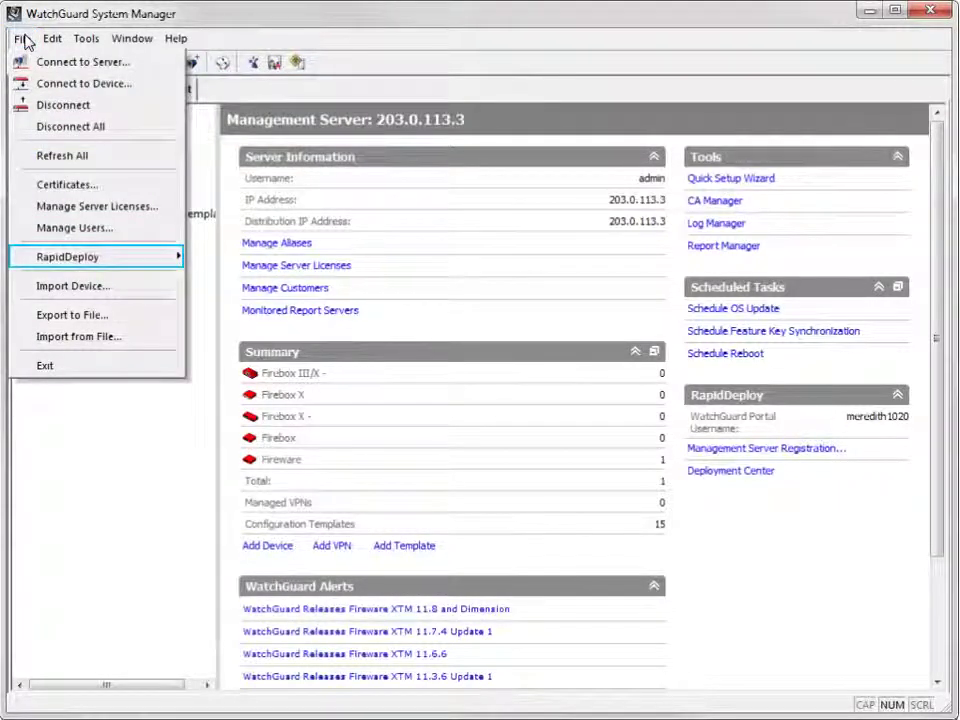
{"action": "mouse_move", "coordinate": [58, 259]}
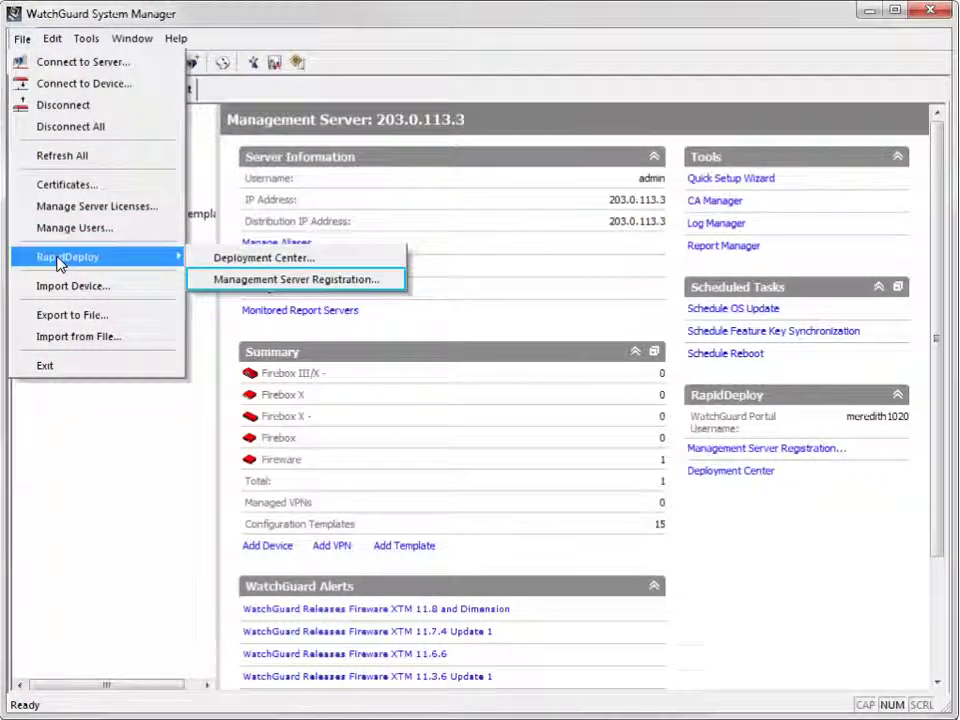
{"action": "left_click", "coordinate": [220, 288]}
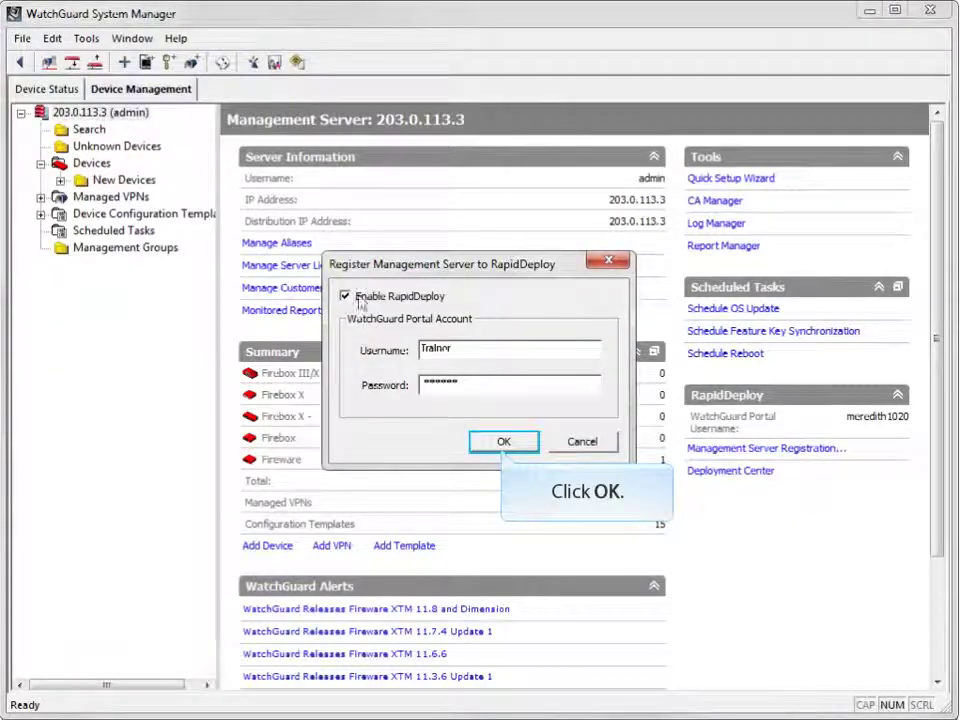
{"action": "left_click", "coordinate": [503, 442]}
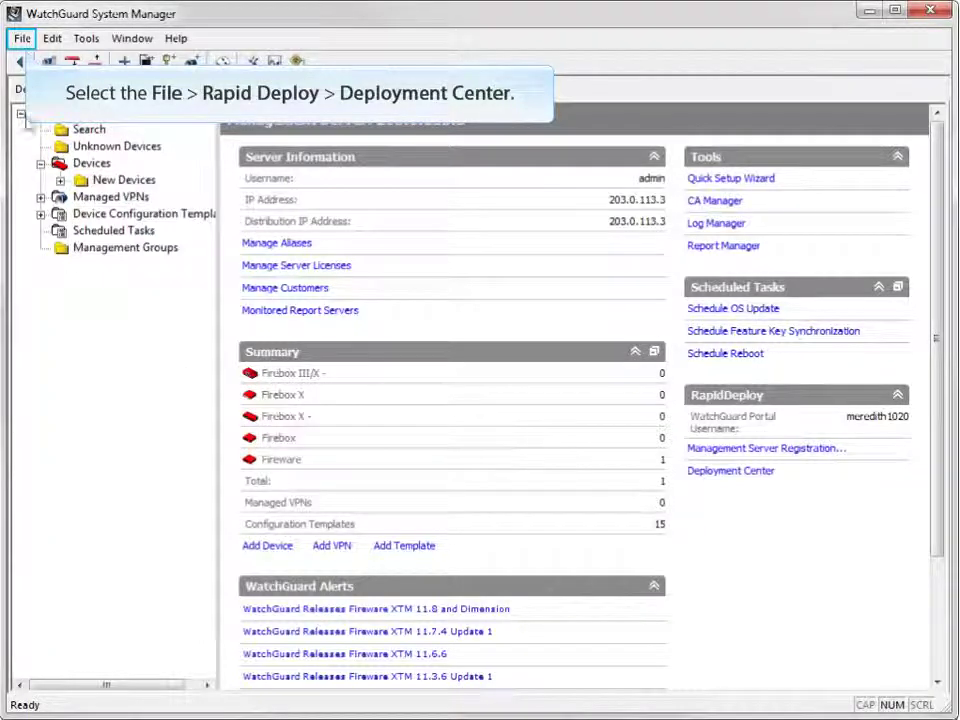
Launch the Deployment Center and sign in with the WatchGuard account user name and password
{"action": "left_click", "coordinate": [21, 41]}
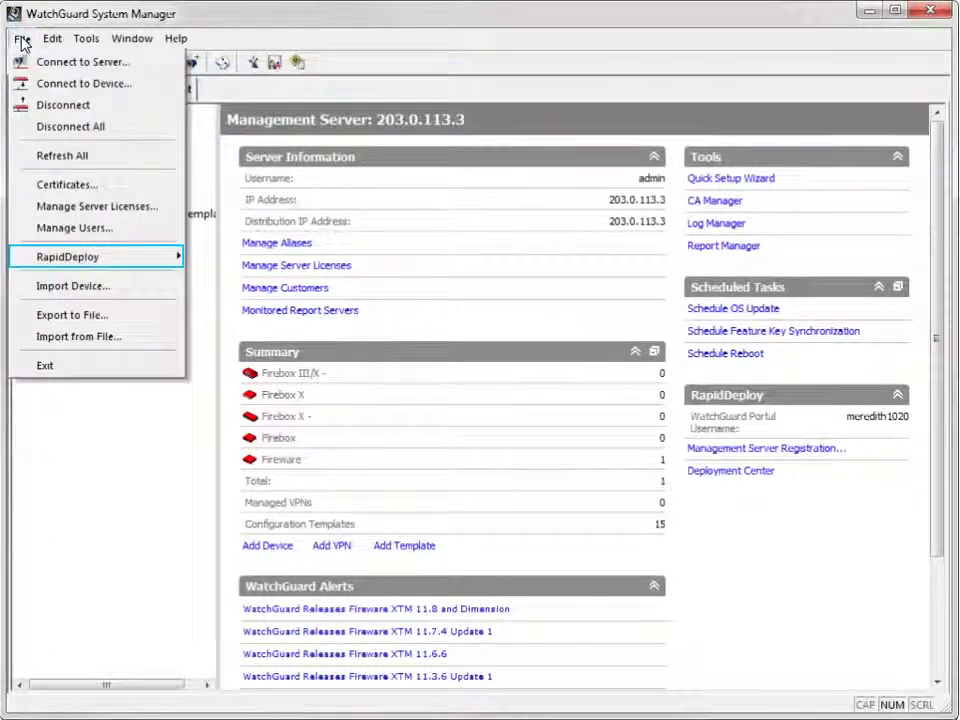
{"action": "mouse_move", "coordinate": [36, 259]}
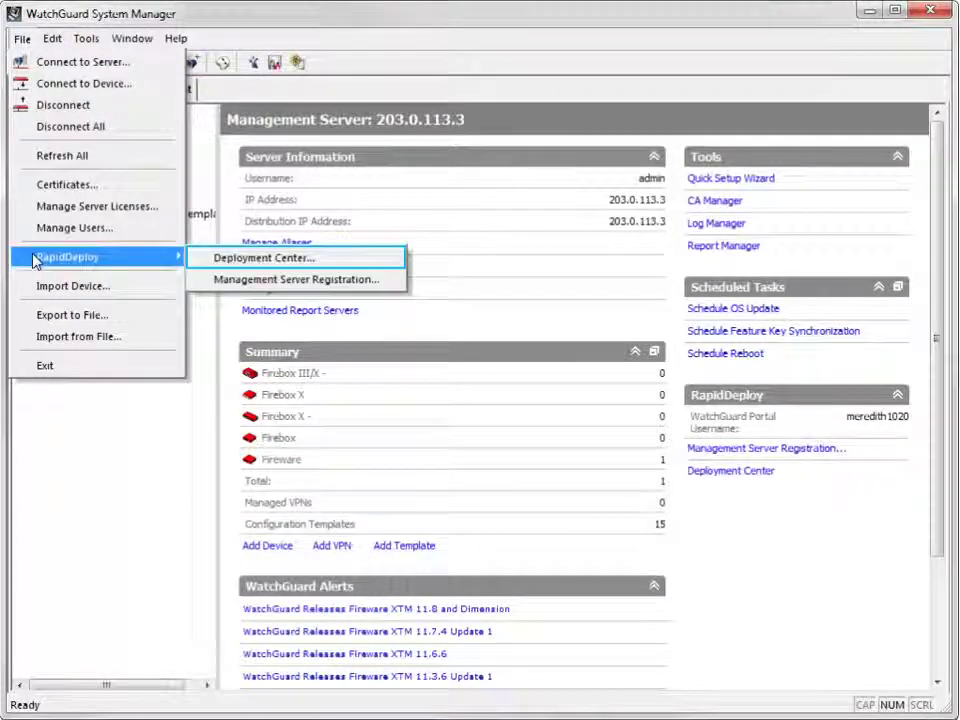
{"action": "left_click", "coordinate": [216, 258]}
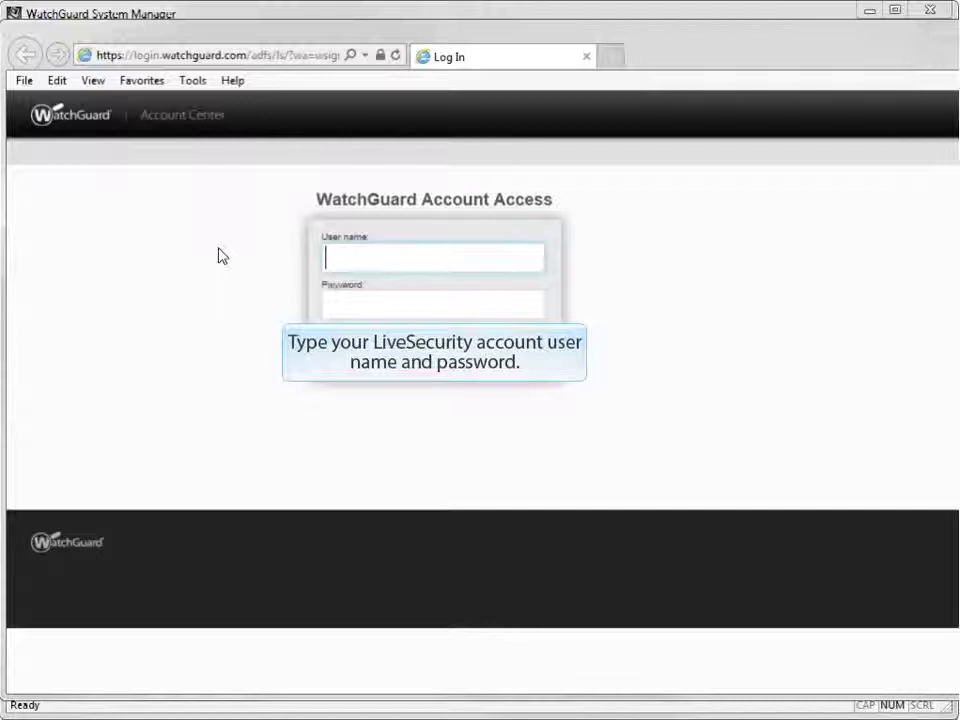
{"action": "type", "text": "Trainer"}
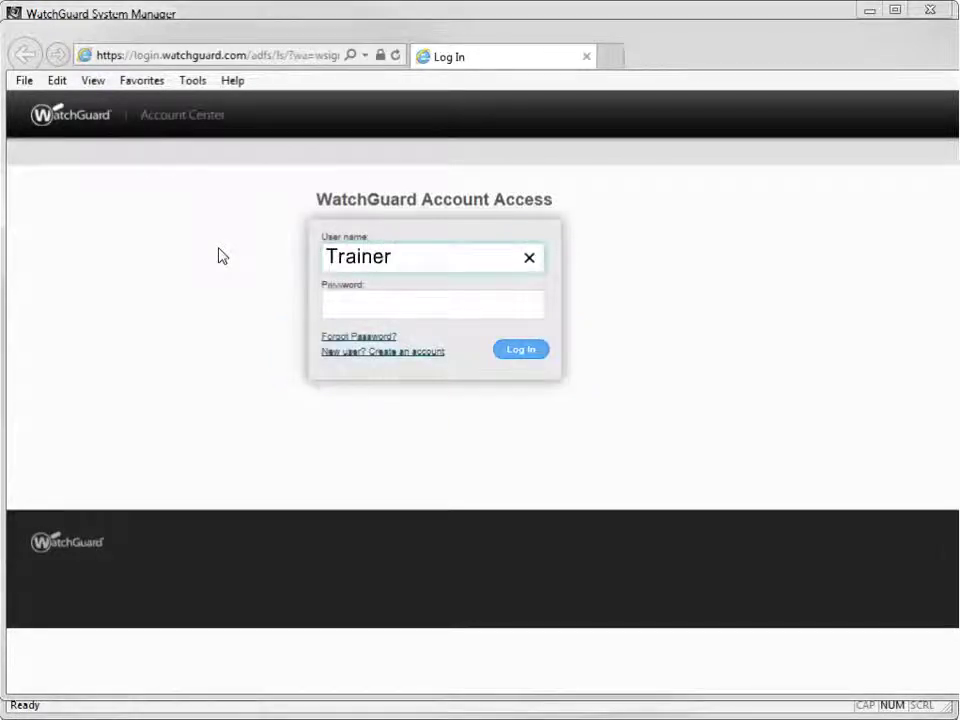
{"action": "key", "text": "Tab"}
{"action": "type", "text": "••••••"}
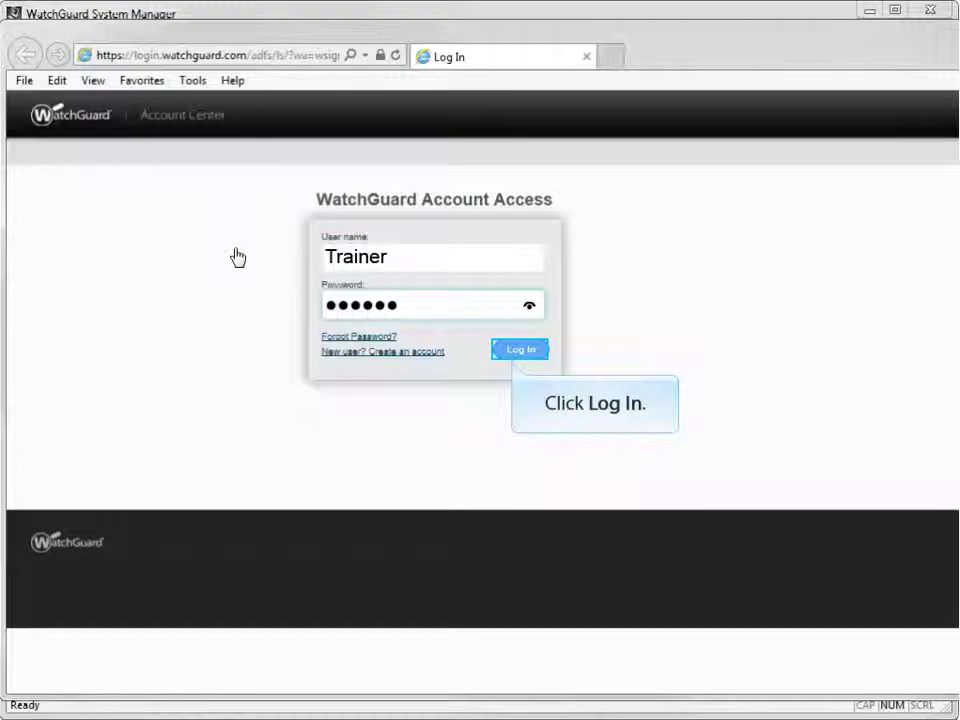
{"action": "left_click", "coordinate": [500, 351]}
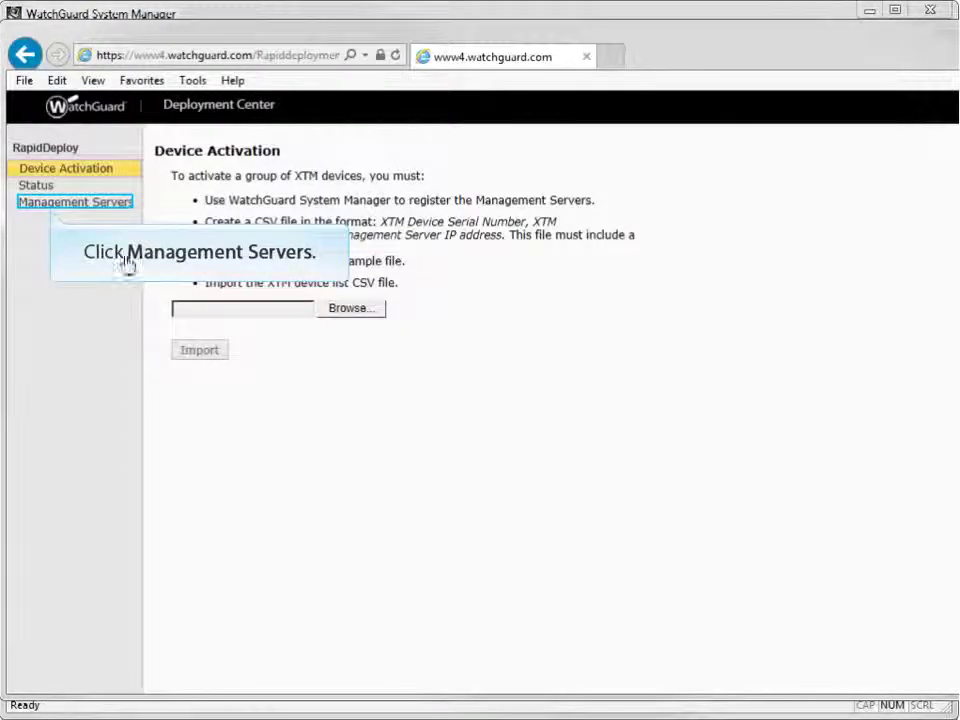
{"action": "left_click", "coordinate": [108, 204]}
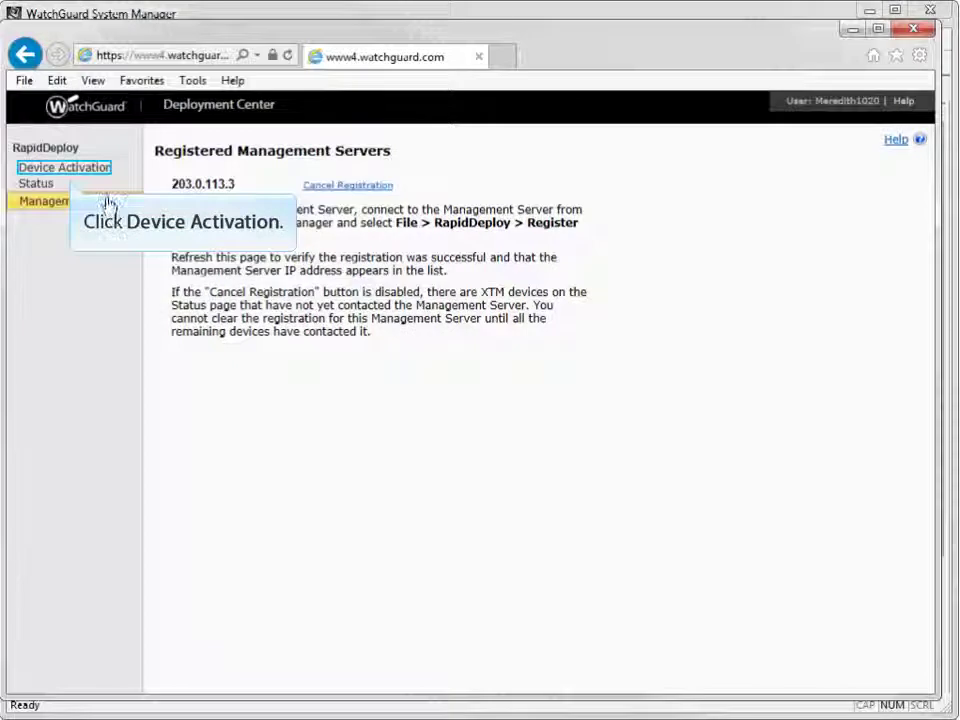
{"action": "left_click", "coordinate": [106, 172]}
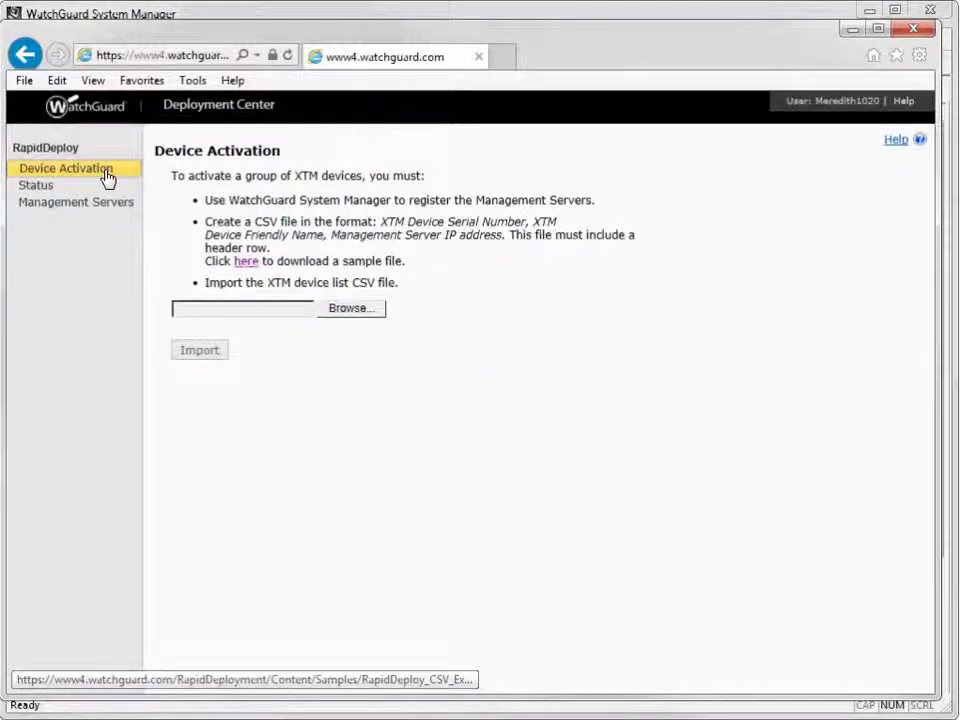
Download RapidDeploy_CSV_Example.csv from the 'here' link and open it in Excel without saving
{"action": "left_click", "coordinate": [246, 264]}
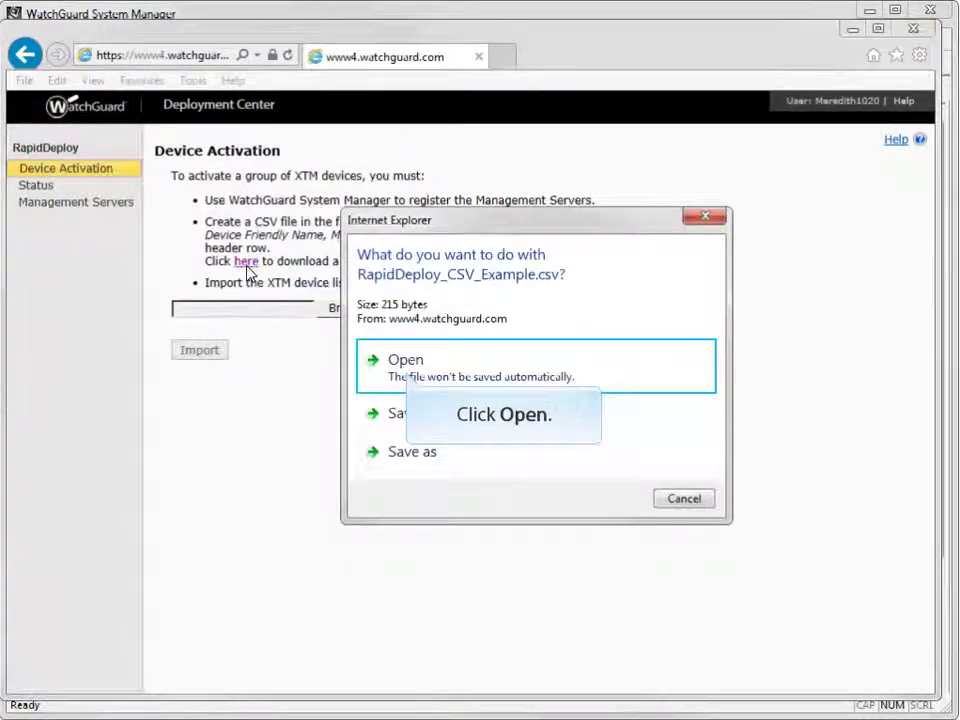
{"action": "left_click", "coordinate": [405, 362]}
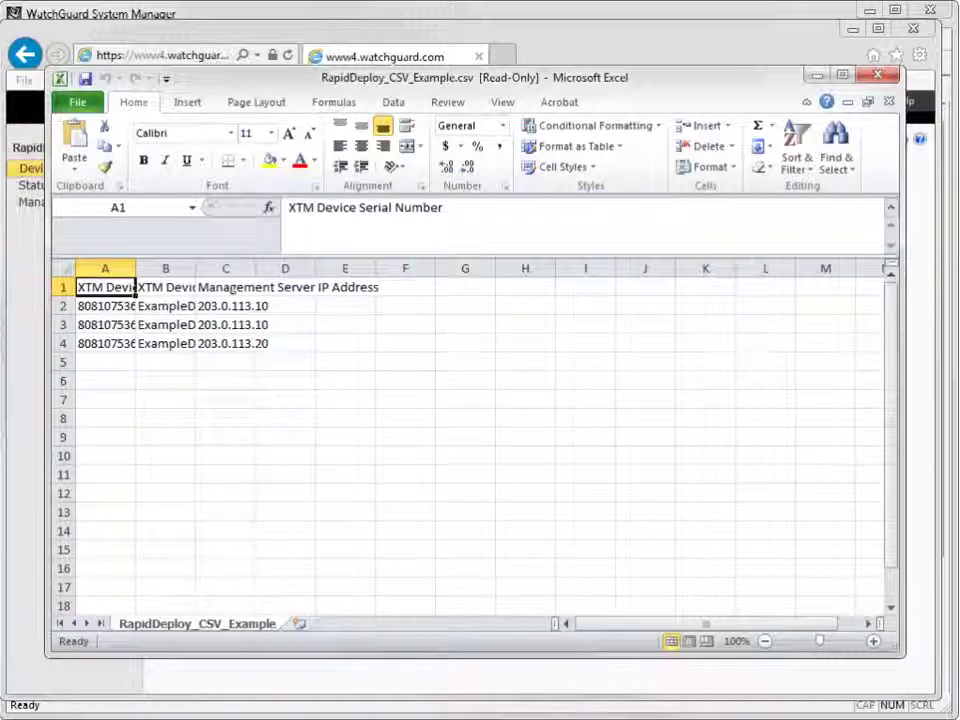
Delete the three sample device rows A2:D4 and widen columns A, B and C
{"action": "left_click_drag", "start_coordinate": [104, 309], "coordinate": [292, 343]}
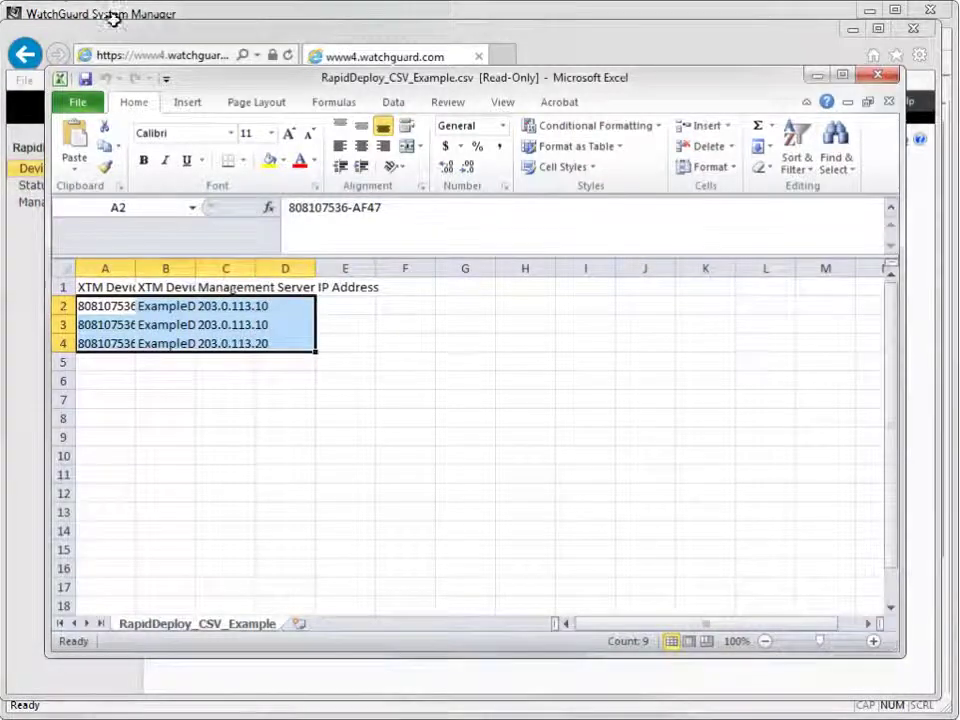
{"action": "key", "text": "Delete"}
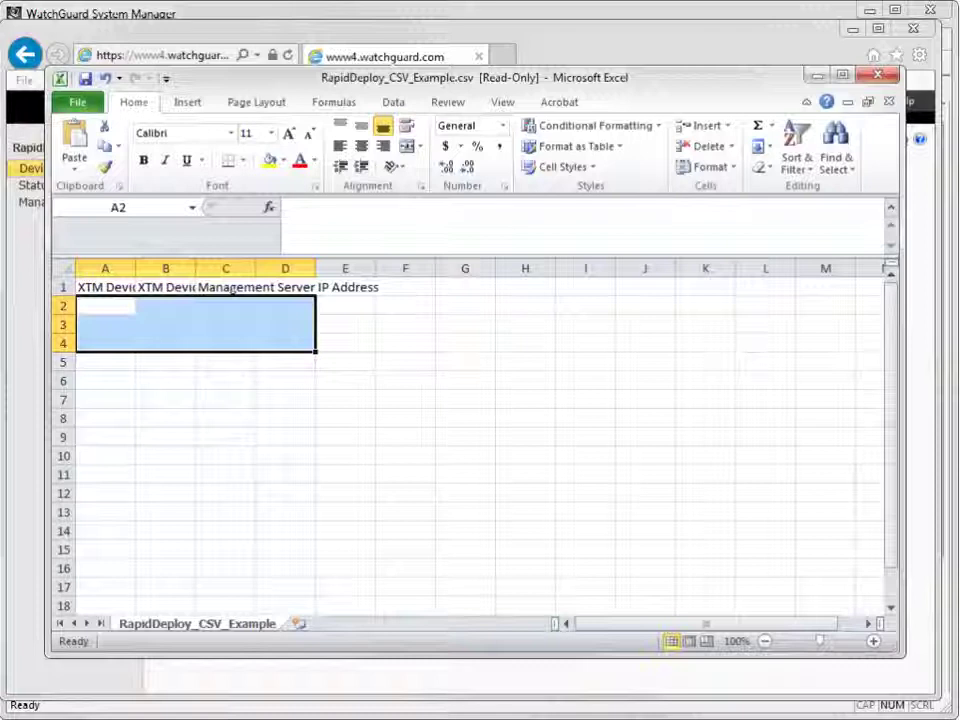
{"action": "left_click_drag", "start_coordinate": [135, 268], "coordinate": [253, 268]}
{"action": "left_click_drag", "start_coordinate": [313, 268], "coordinate": [398, 268]}
{"action": "left_click_drag", "start_coordinate": [458, 268], "coordinate": [585, 268]}
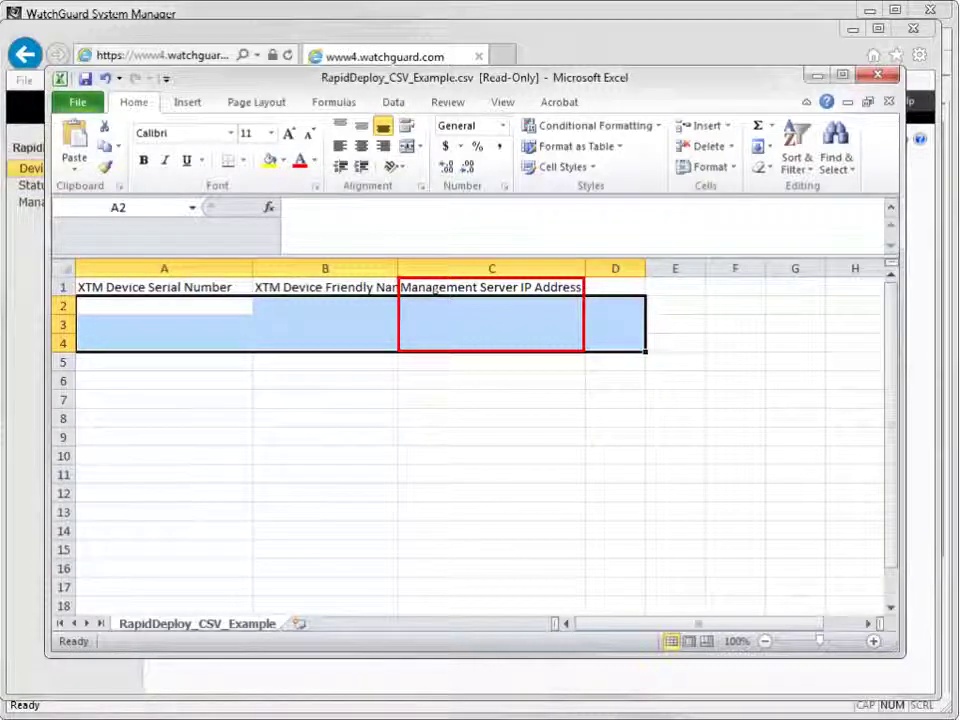
Paste the RapidDeploy_Demo_A and RapidDeploy_Demo_B rows with server 203.0.113.3 starting at A2
{"action": "left_click", "coordinate": [164, 305]}
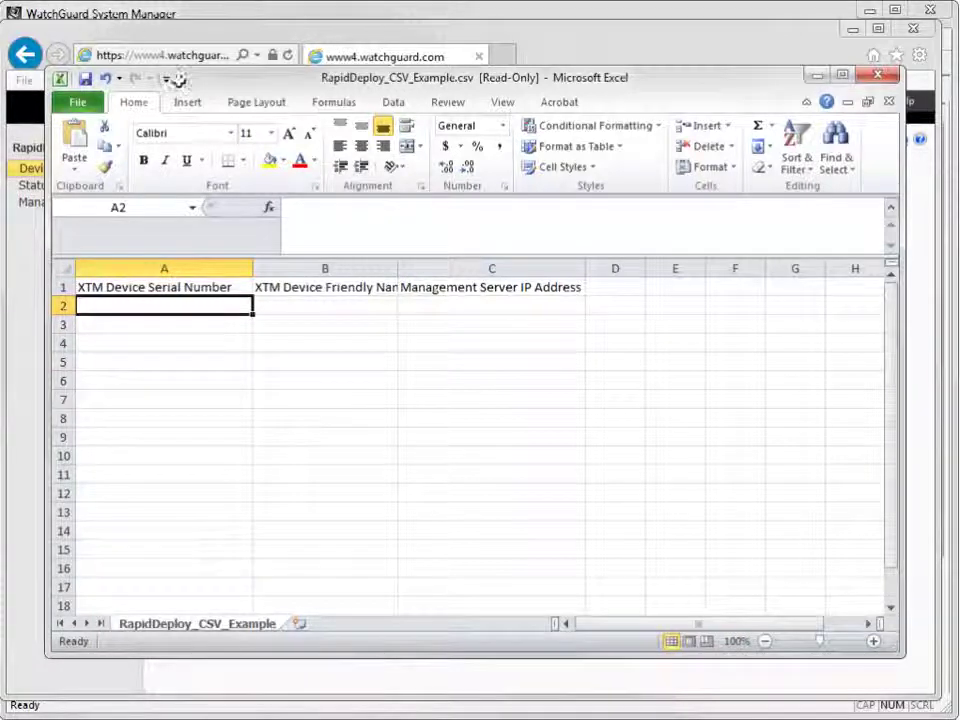
{"action": "type", "text": "80BD03FAA-6003\tRapidDeploy_Demo_A\t203.0.113.3 80BD02BA5-7A43\tRapidDeploy_Demo_B\t203.0.113.3"}
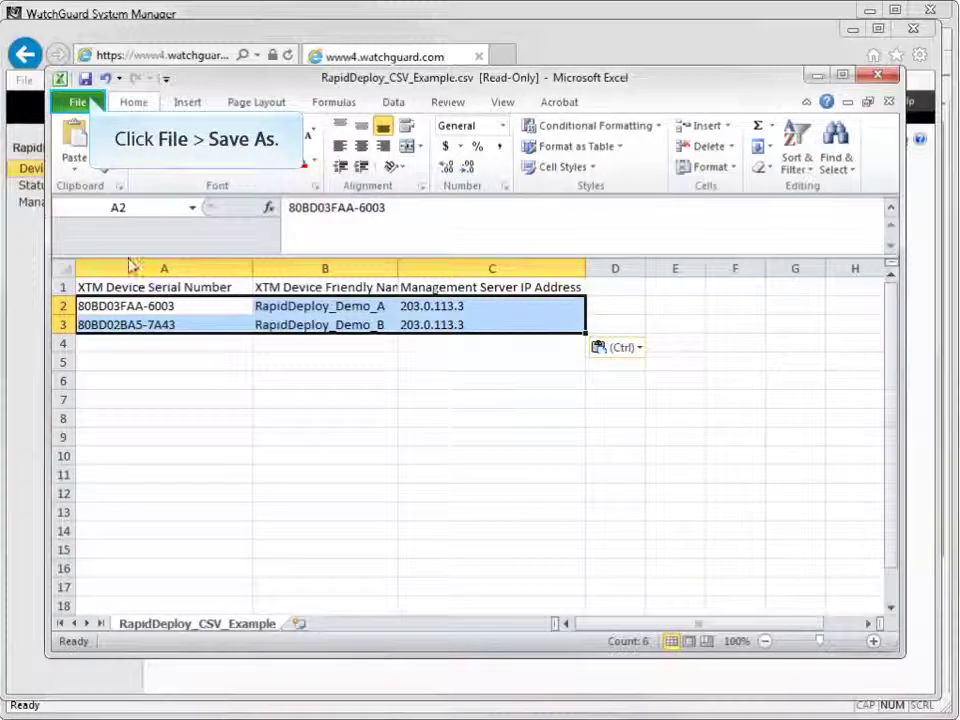
{"action": "left_click", "coordinate": [95, 106]}
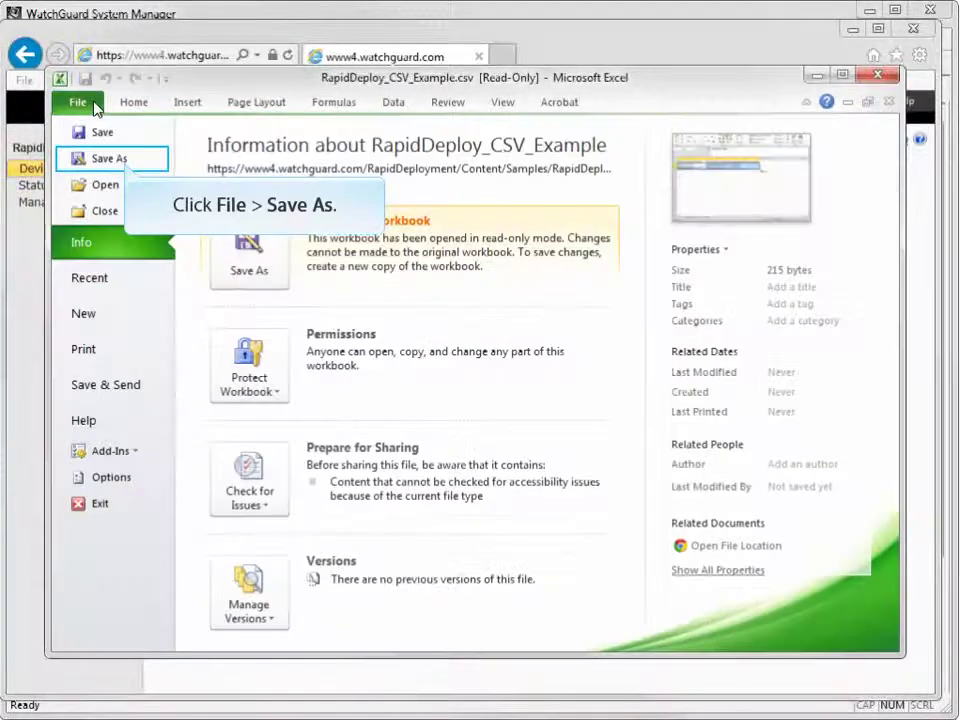
Save the list as RapidDeploy_Demo.csv in the RapidDeploy folder, keeping CSV format, and close Excel
{"action": "left_click", "coordinate": [110, 159]}
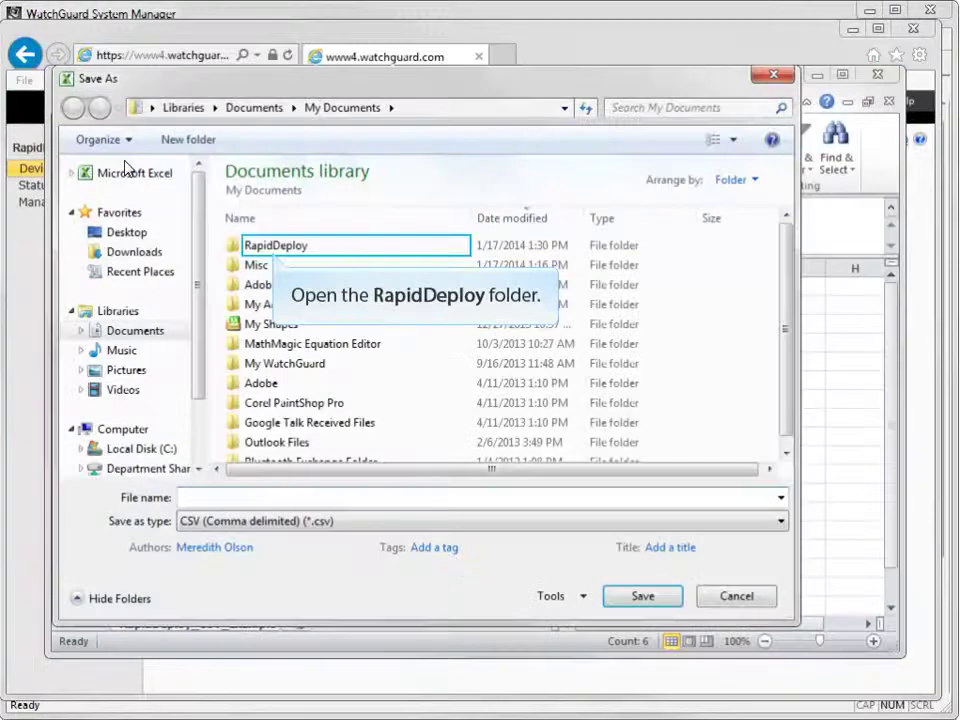
{"action": "double_click", "coordinate": [279, 247]}
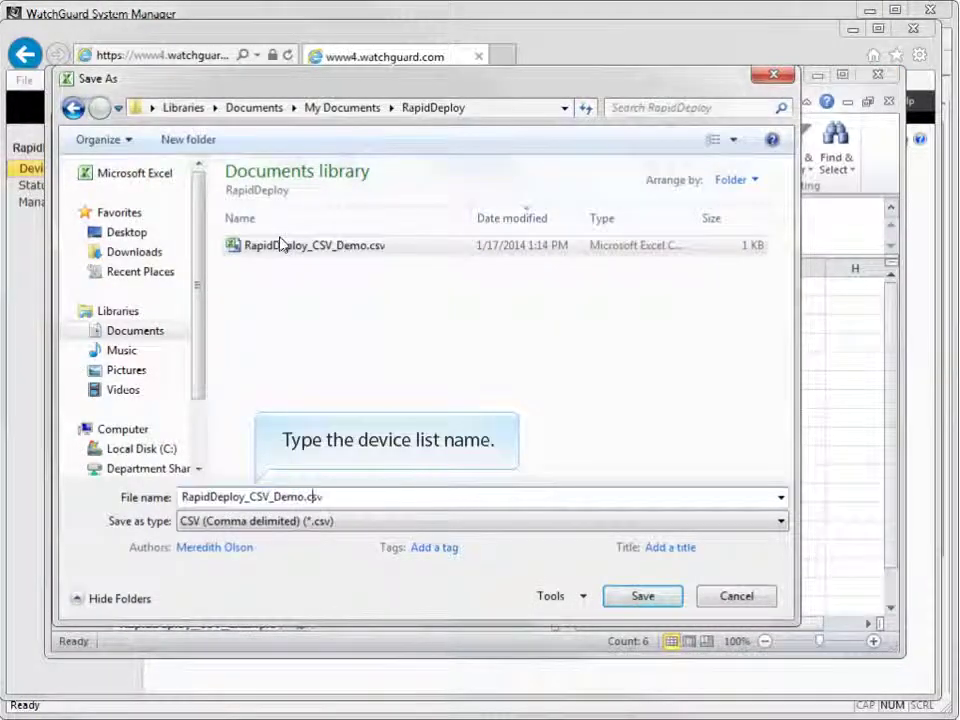
{"action": "key", "text": "BackSpace"}
{"action": "key", "text": "BackSpace"}
{"action": "key", "text": "BackSpace"}
{"action": "key", "text": "BackSpace"}
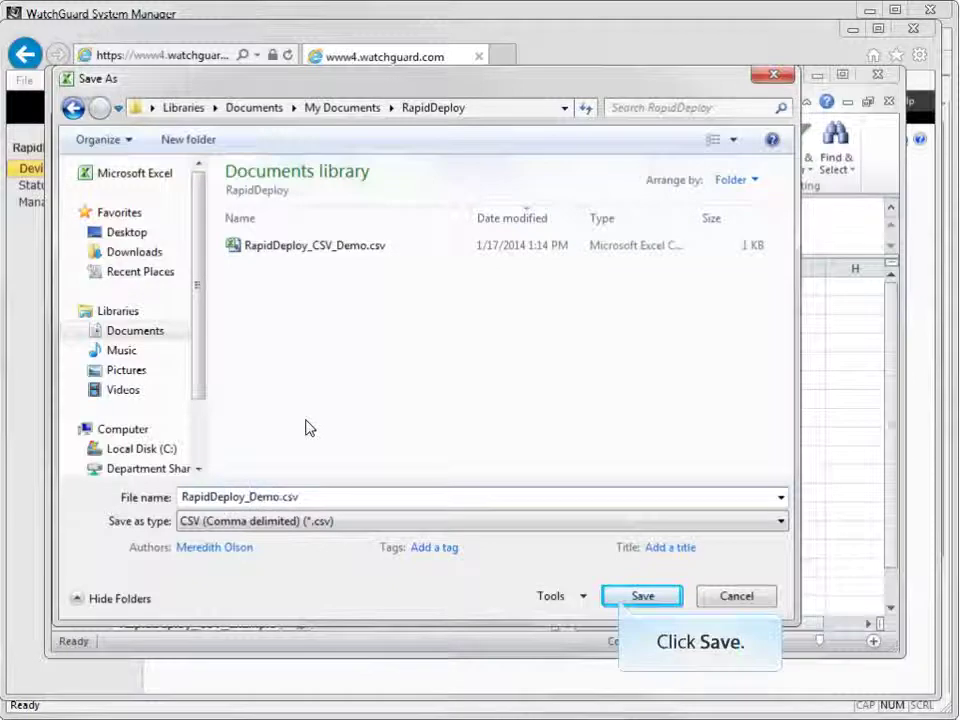
{"action": "left_click", "coordinate": [615, 597]}
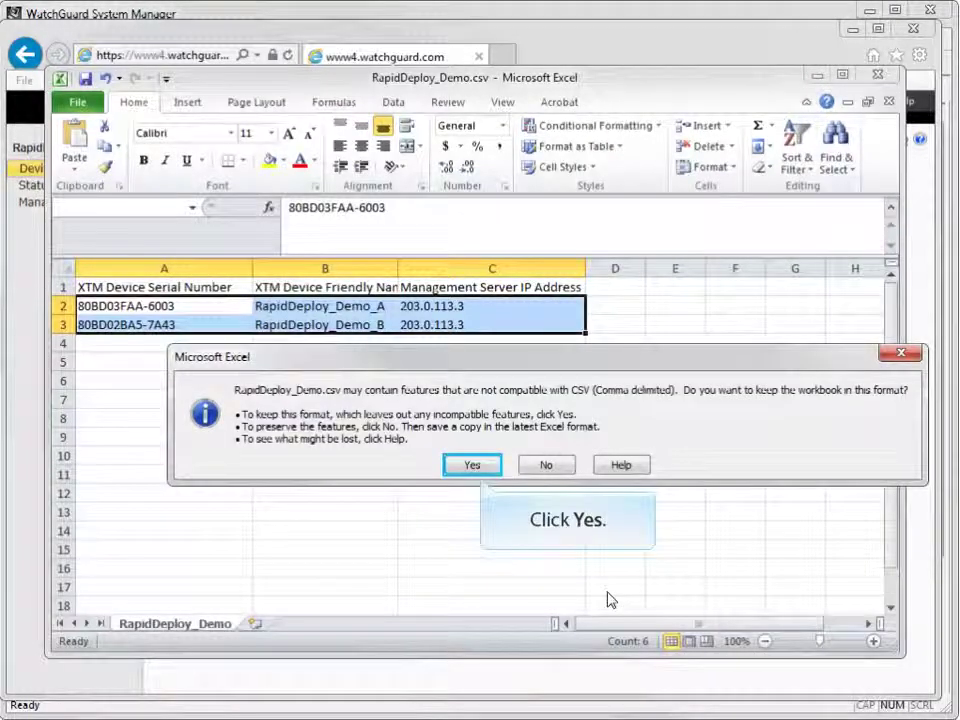
{"action": "left_click", "coordinate": [458, 465]}
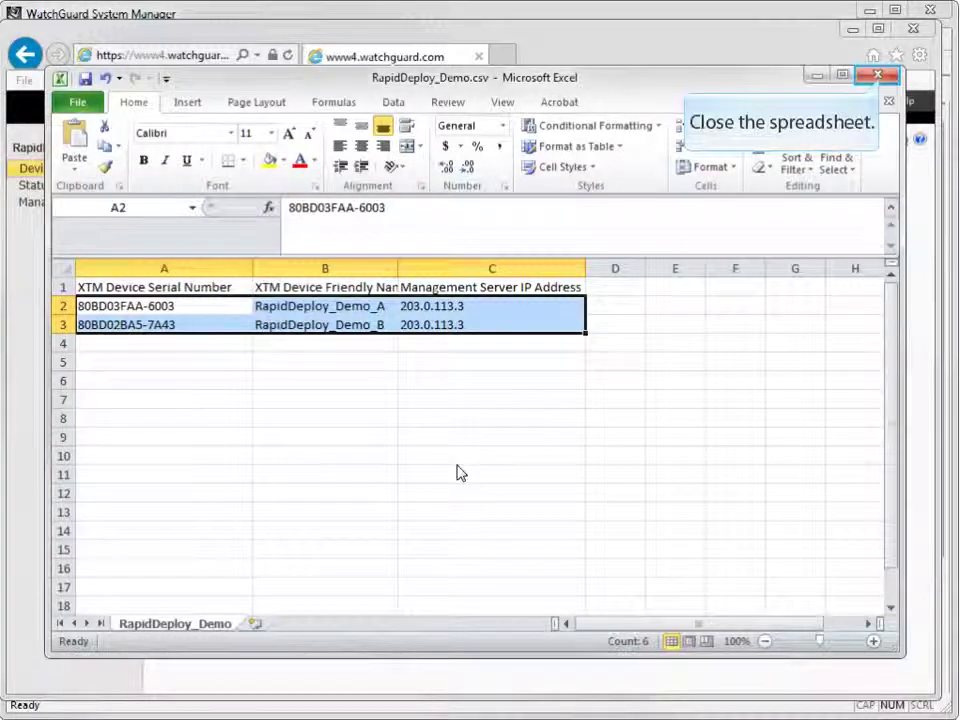
{"action": "left_click", "coordinate": [878, 76]}
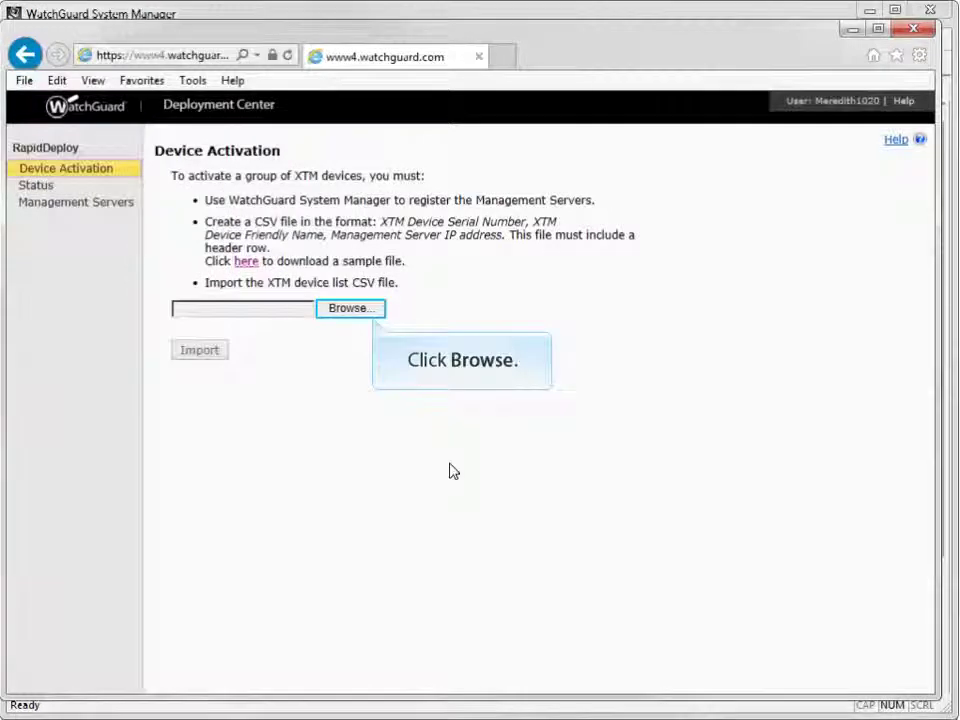
Browse to the RapidDeploy folder and select the device list CSV for upload
{"action": "left_click", "coordinate": [345, 311]}
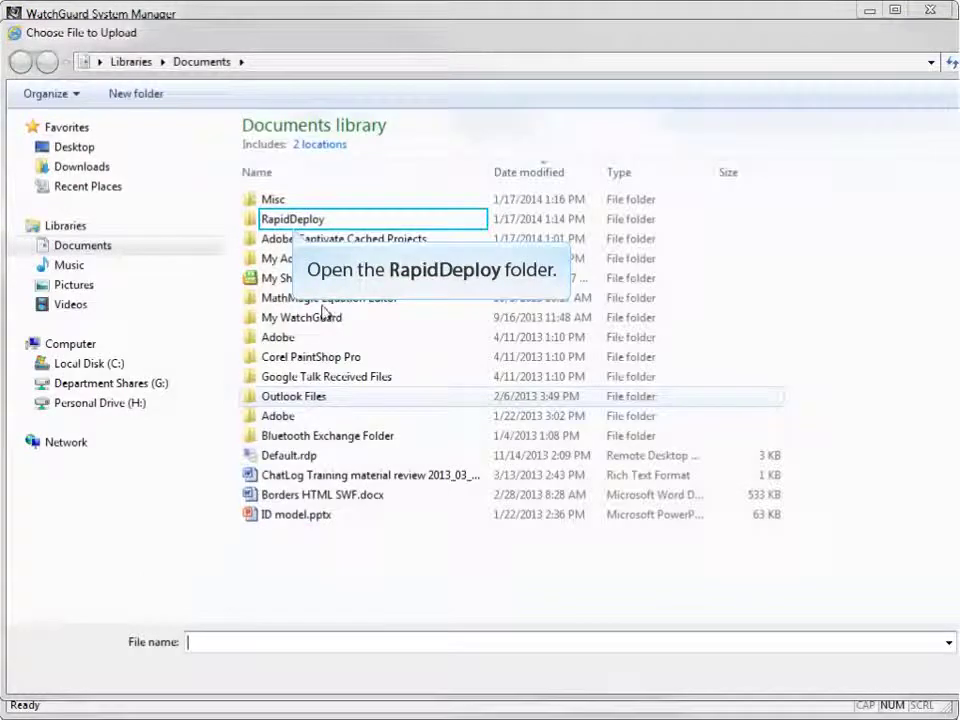
{"action": "double_click", "coordinate": [272, 219]}
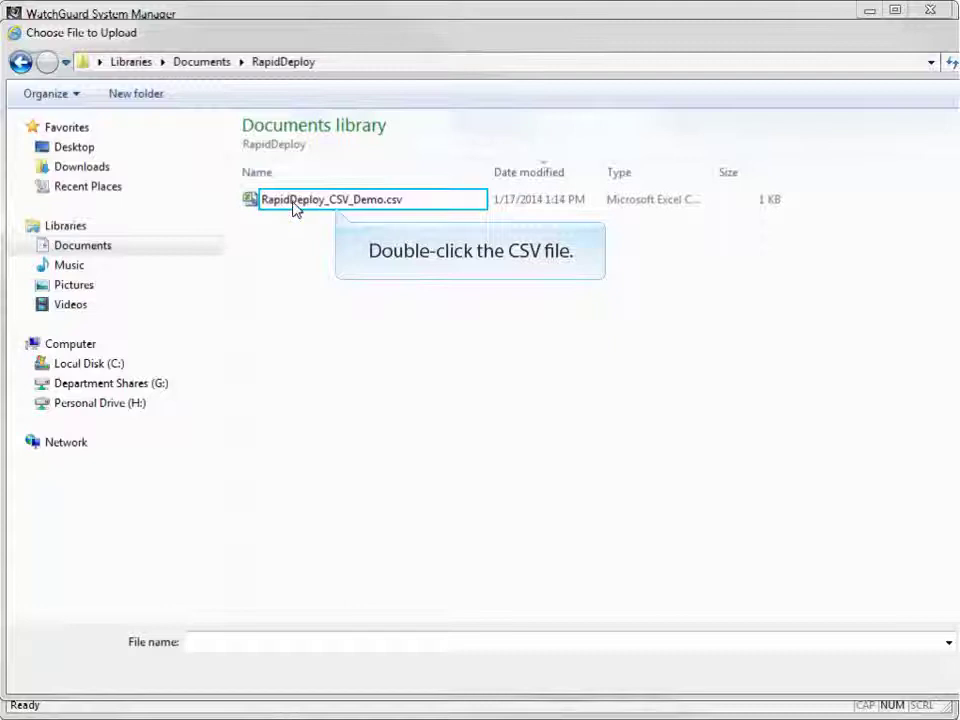
{"action": "double_click", "coordinate": [294, 206]}
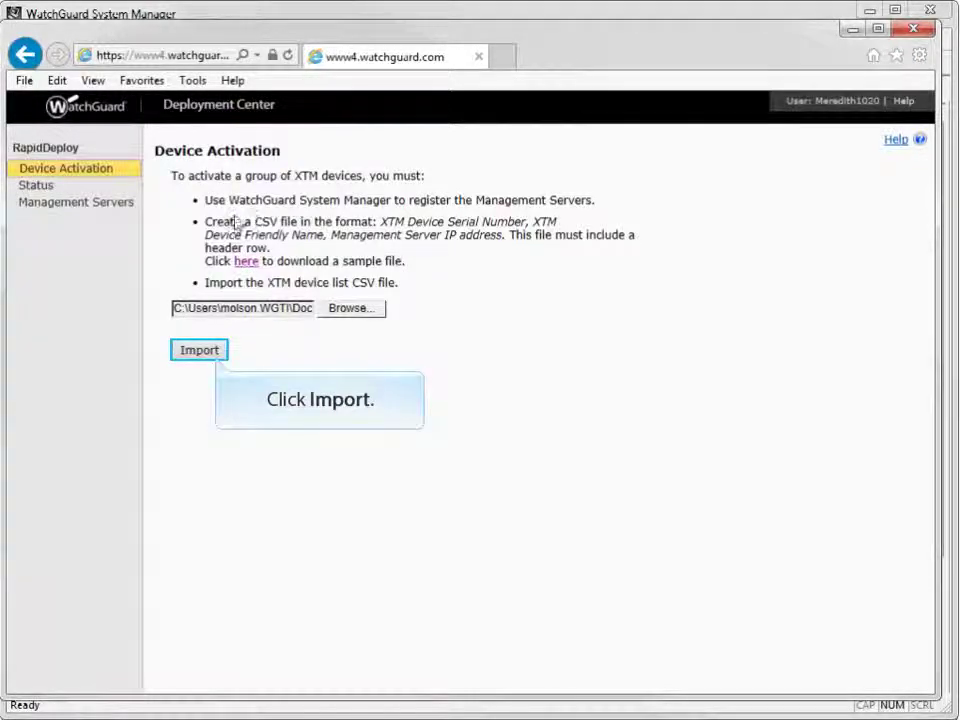
Import the device list, accept the End User License Agreement, and activate both RapidDeploy_Demo devices
{"action": "left_click", "coordinate": [183, 356]}
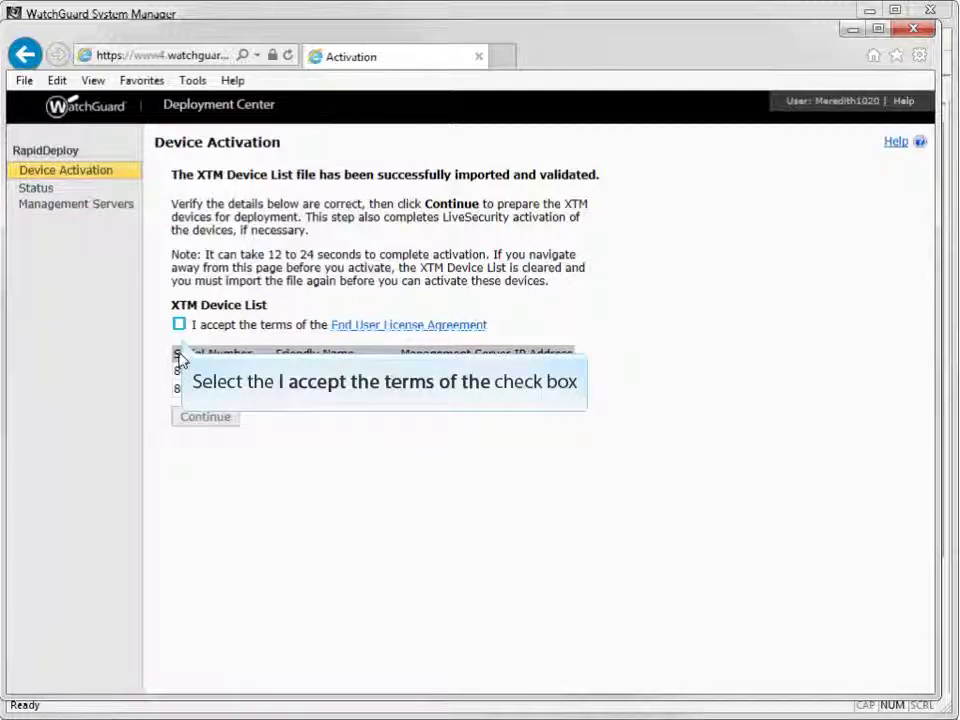
{"action": "left_click", "coordinate": [179, 326]}
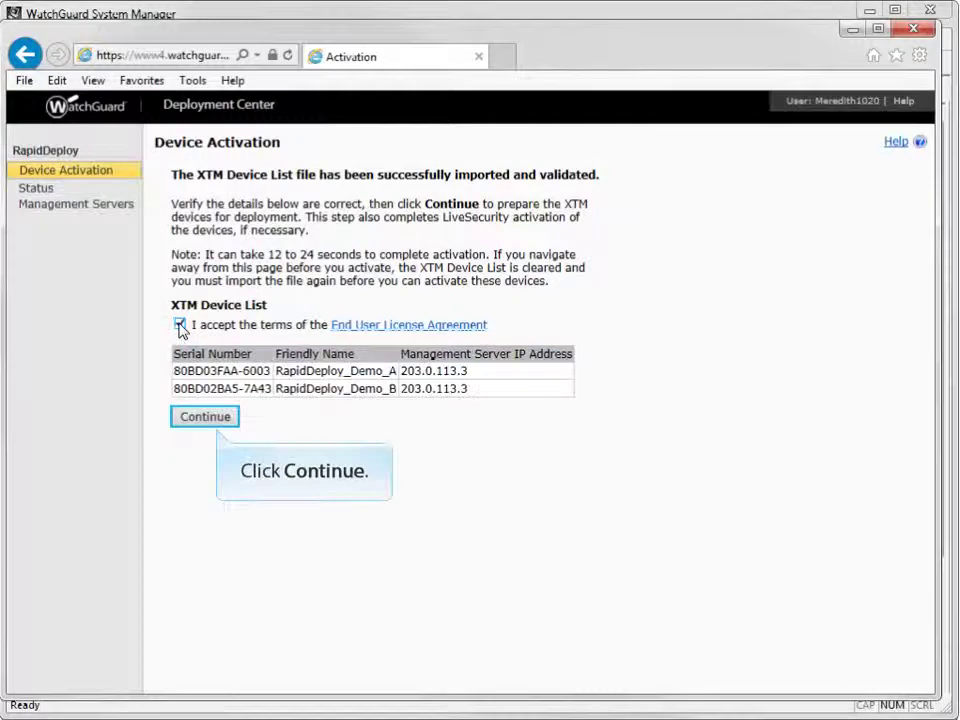
{"action": "left_click", "coordinate": [190, 420]}
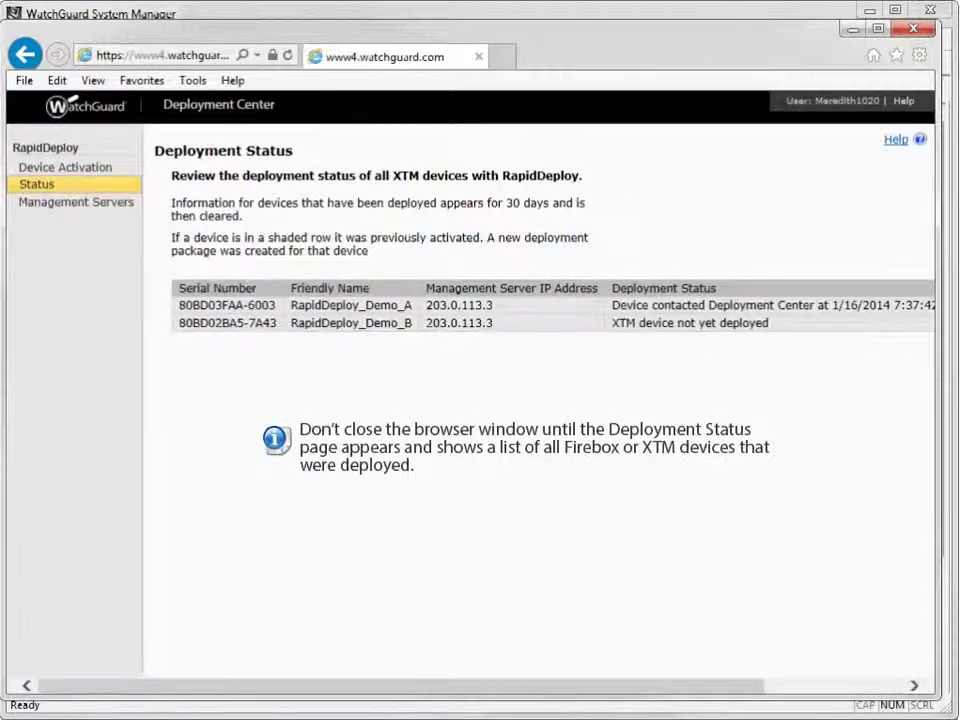